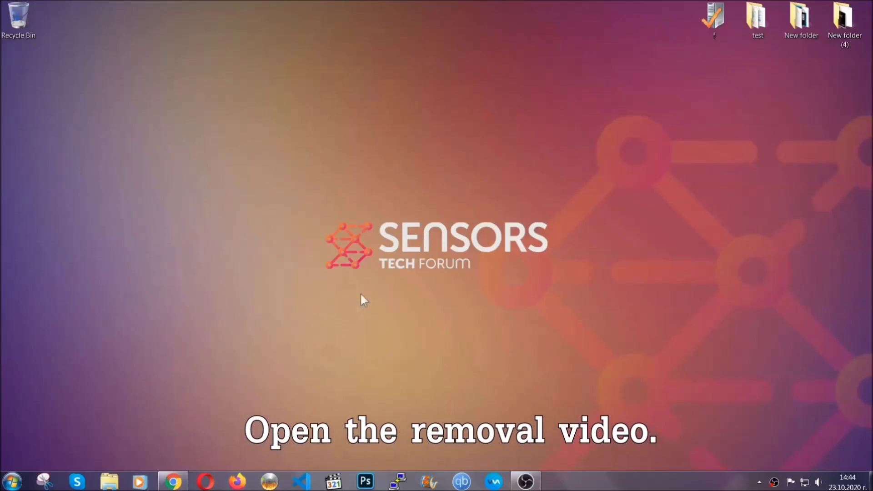
Follow the removal video's description link in Chrome, then launch the downloaded SpyHunter-Installer.exe
{"action": "left_click", "coordinate": [173, 483]}
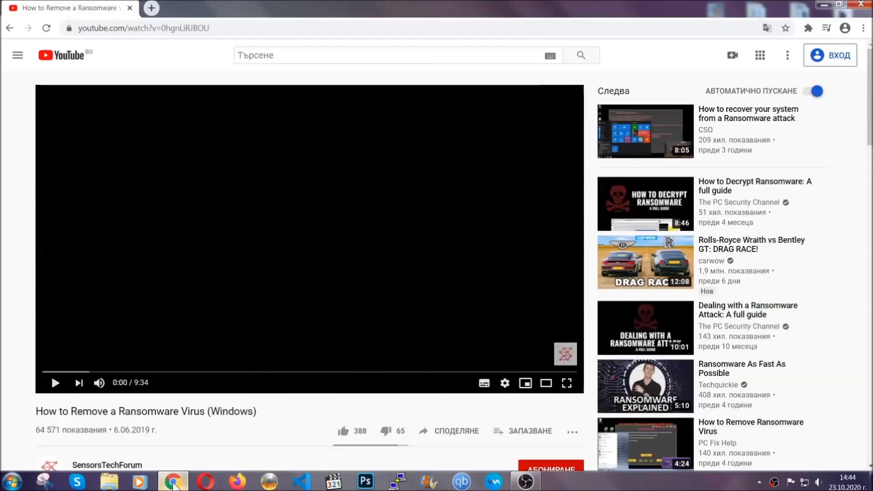
{"action": "scroll", "coordinate": [160, 370], "scroll_direction": "down", "scroll_amount": 4}
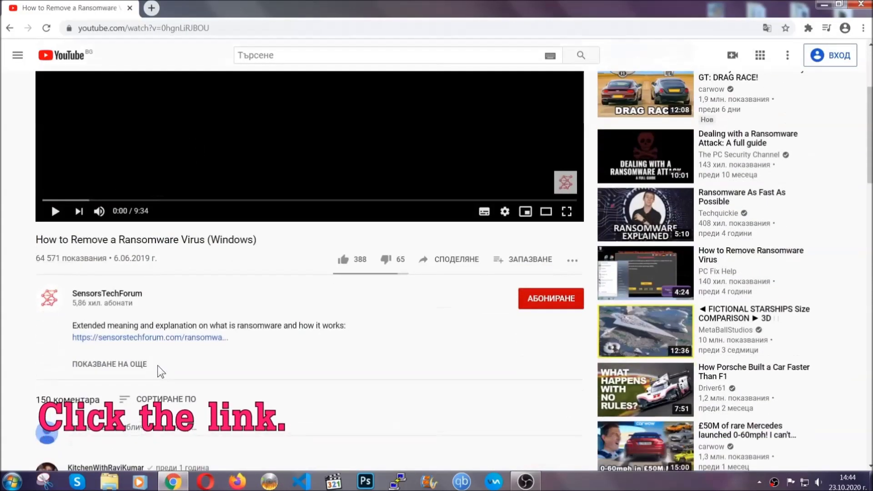
{"action": "left_click", "coordinate": [173, 339]}
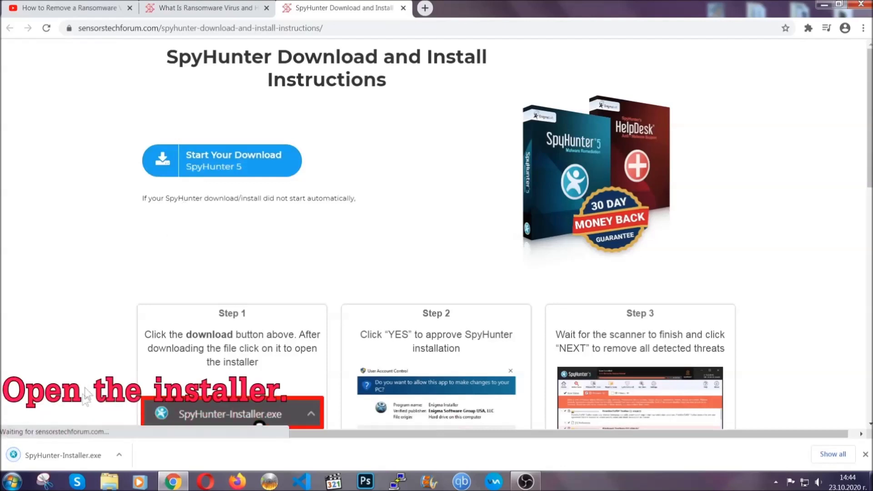
{"action": "left_click", "coordinate": [62, 454]}
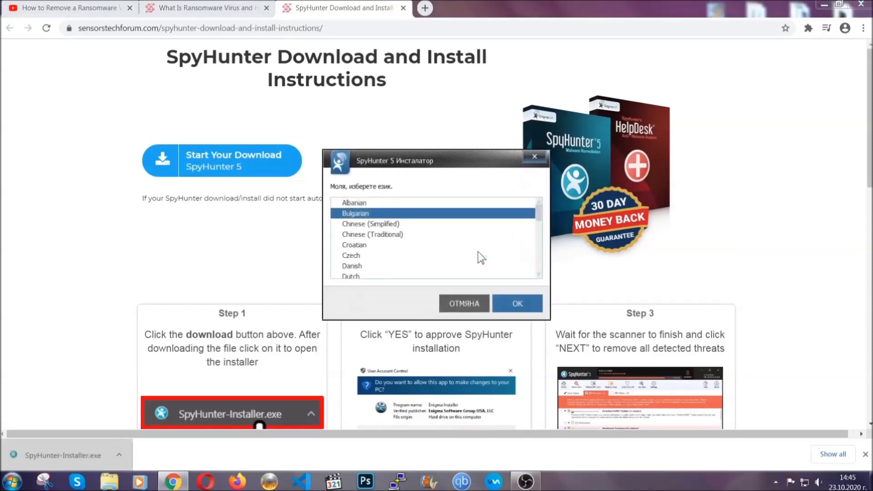
Install SpyHunter 5 in English, accepting the EULA and Privacy Policy, and finish setup
{"action": "scroll", "coordinate": [455, 255], "scroll_direction": "down", "scroll_amount": 2}
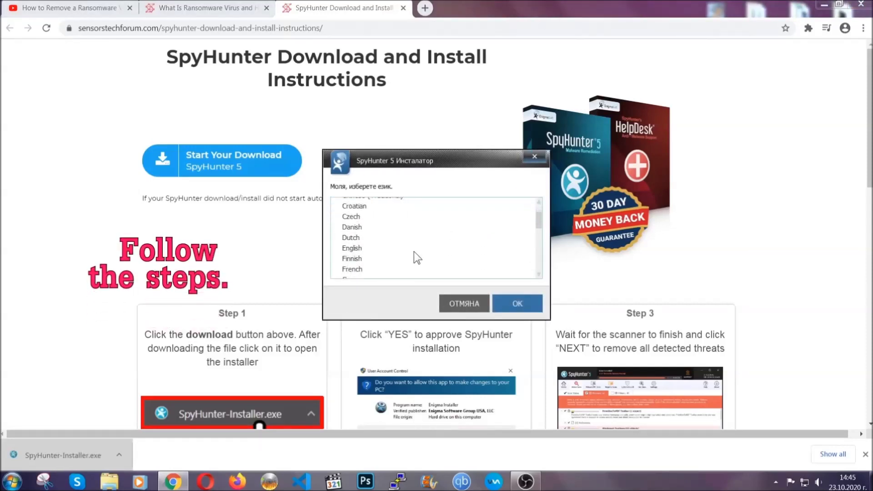
{"action": "left_click", "coordinate": [412, 249]}
{"action": "left_click", "coordinate": [513, 303]}
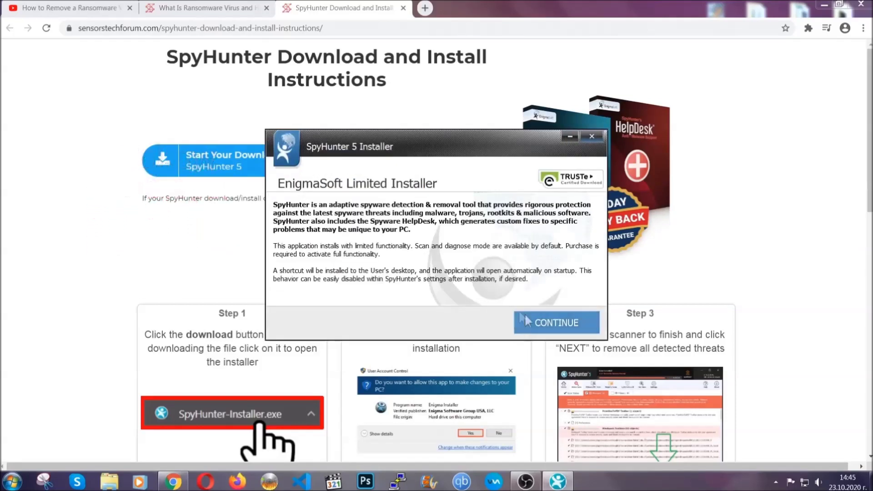
{"action": "left_click", "coordinate": [527, 321]}
{"action": "left_click", "coordinate": [501, 295]}
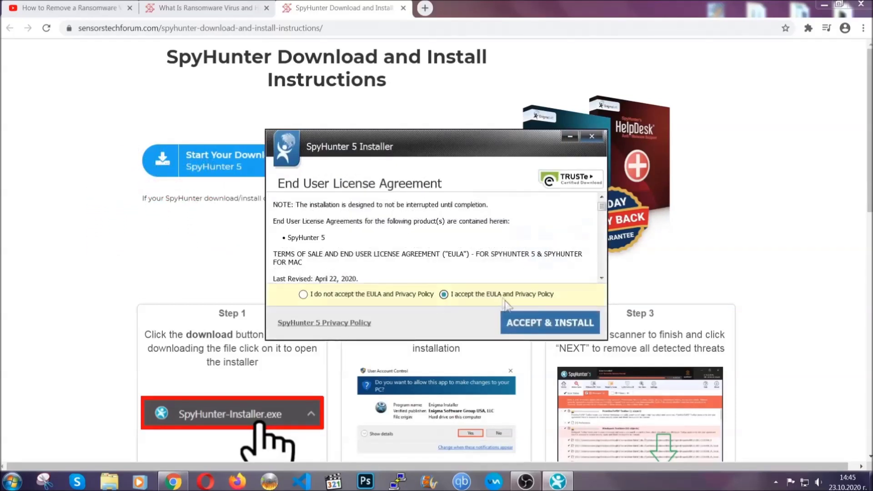
{"action": "left_click", "coordinate": [521, 323]}
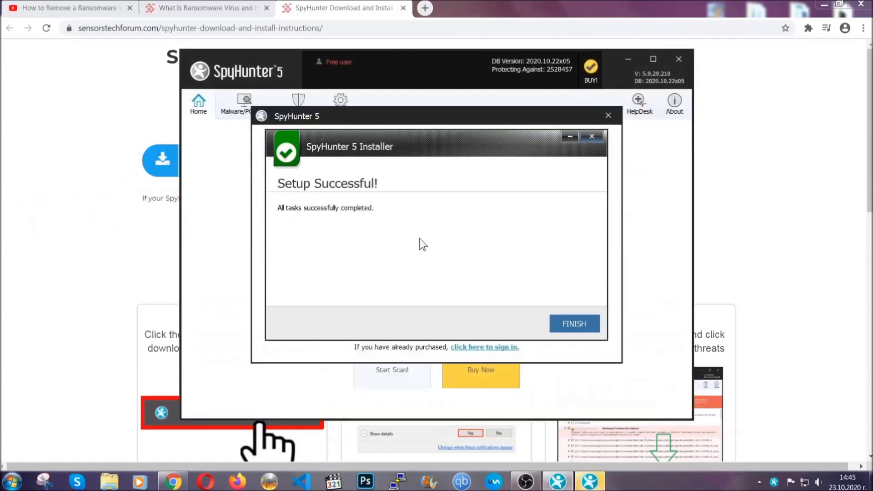
{"action": "left_click", "coordinate": [559, 325]}
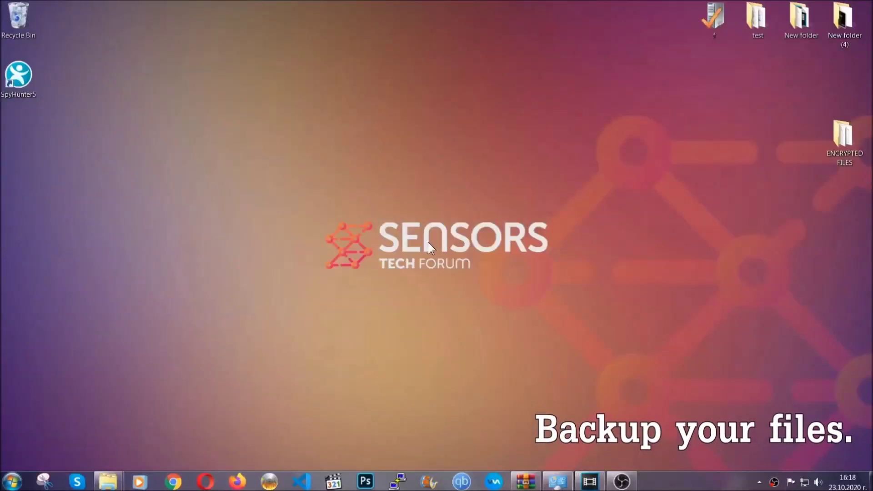
Copy all six .efji files from the ENCRYPTED FILES folder
{"action": "double_click", "coordinate": [838, 140]}
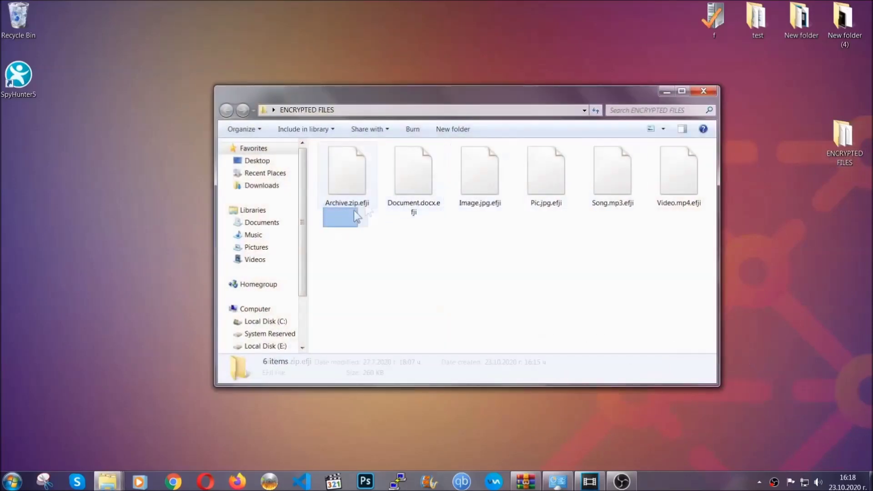
{"action": "left_click_drag", "start_coordinate": [355, 210], "coordinate": [683, 162]}
{"action": "right_click", "coordinate": [683, 162]}
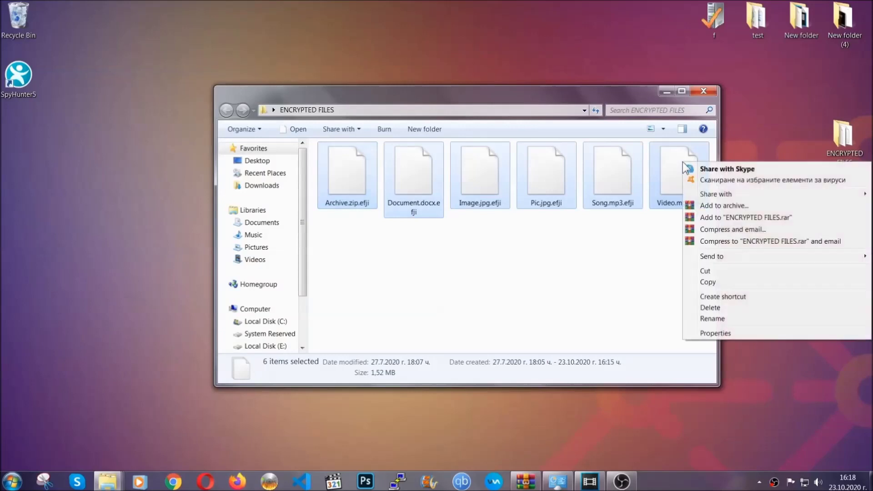
{"action": "left_click", "coordinate": [707, 283]}
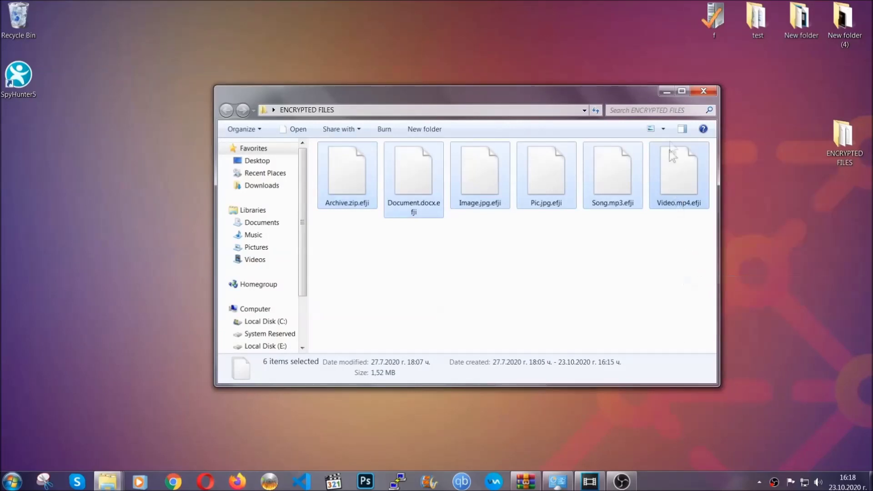
{"action": "left_click", "coordinate": [667, 92]}
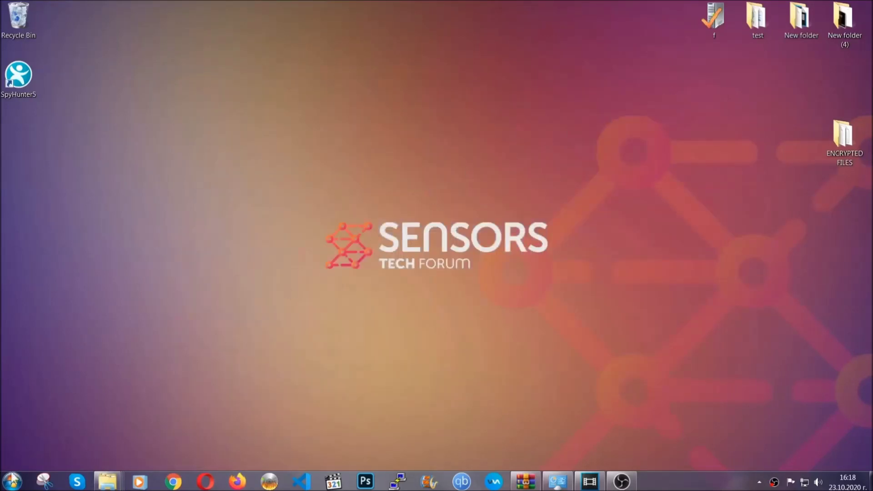
Paste the copied files onto FLASH DRIVE (H:) and close the drive window
{"action": "left_click", "coordinate": [12, 481]}
{"action": "left_click", "coordinate": [166, 340]}
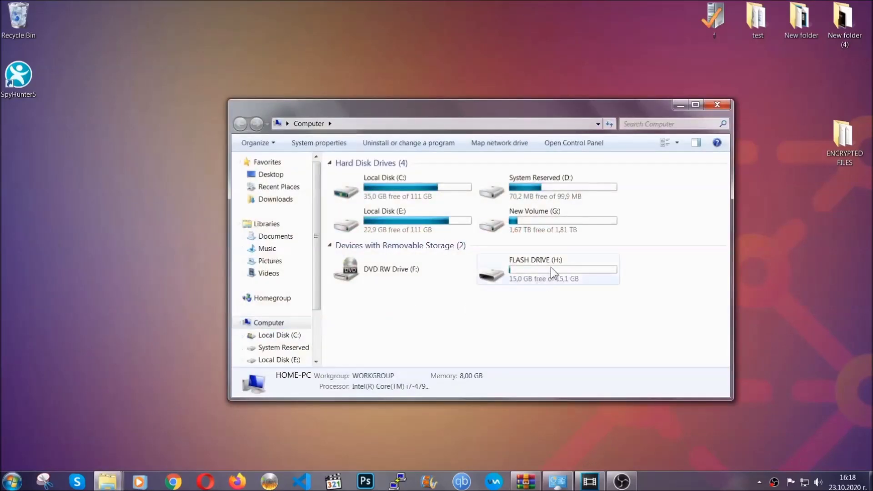
{"action": "double_click", "coordinate": [551, 267]}
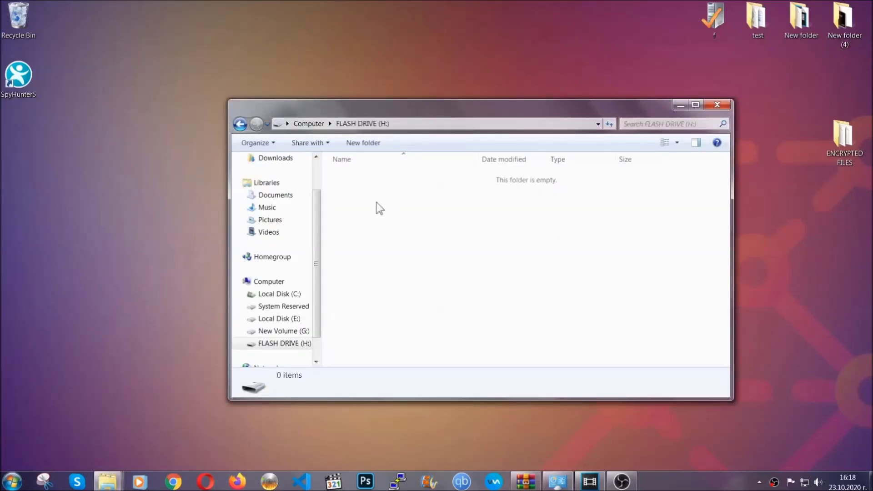
{"action": "right_click", "coordinate": [377, 203]}
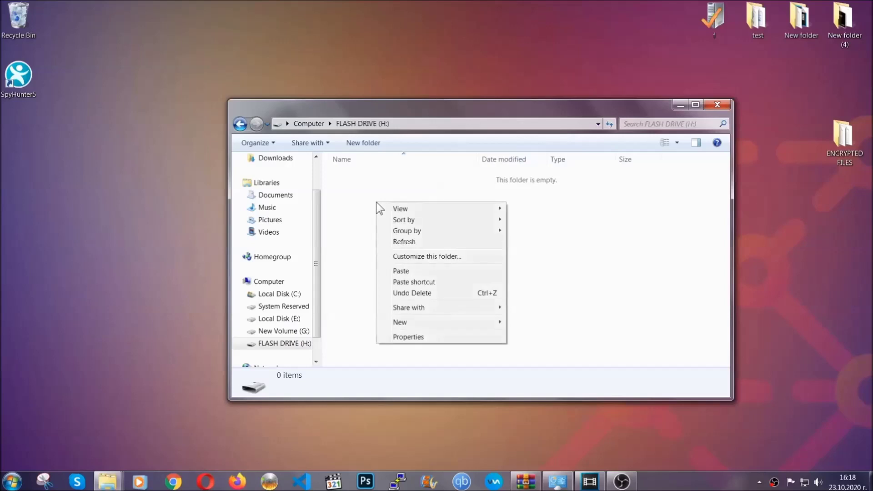
{"action": "left_click", "coordinate": [398, 271]}
{"action": "left_click", "coordinate": [398, 272]}
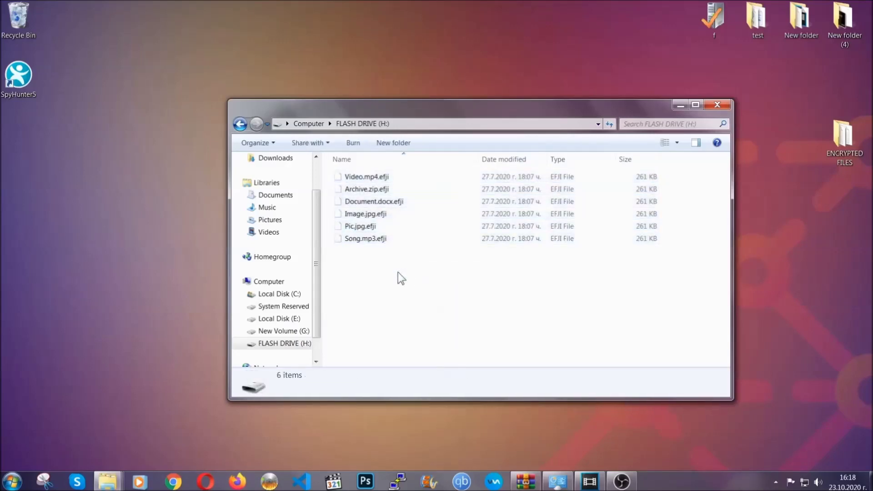
{"action": "left_click", "coordinate": [717, 105]}
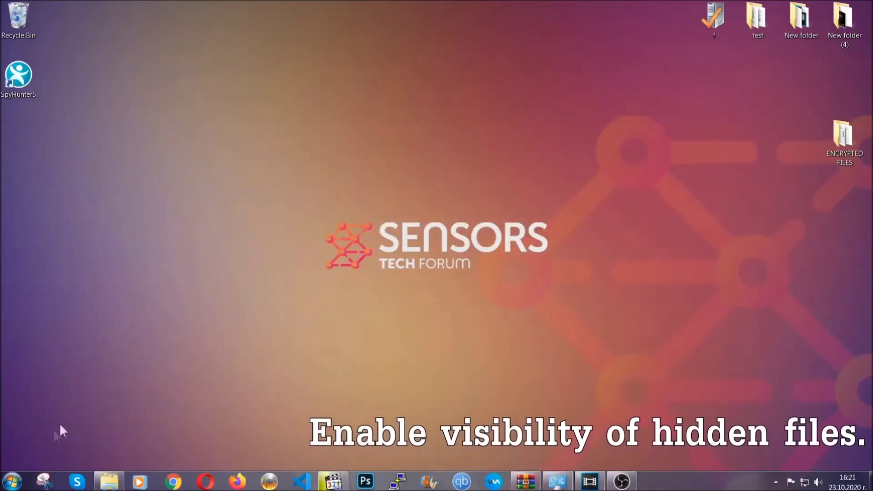
Find the 'hidden files and folders' setting and apply Show hidden files, folders, and drives
{"action": "left_click", "coordinate": [12, 481]}
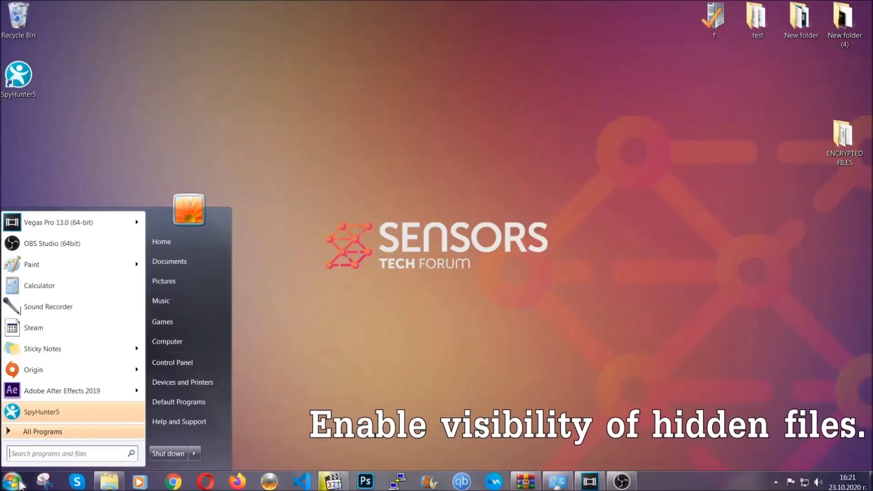
{"action": "left_click", "coordinate": [37, 446]}
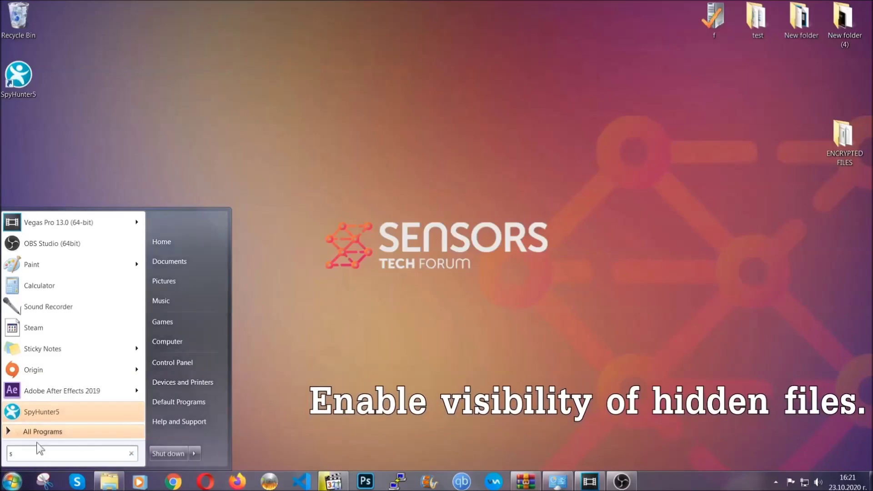
{"action": "type", "text": "showh"}
{"action": "key", "text": "BackSpace"}
{"action": "type", "text": "hidden f"}
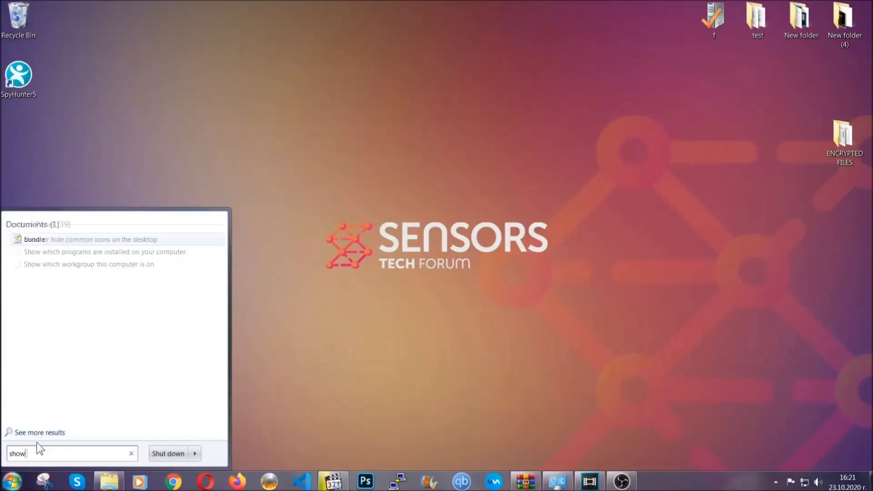
{"action": "type", "text": "iles and folders"}
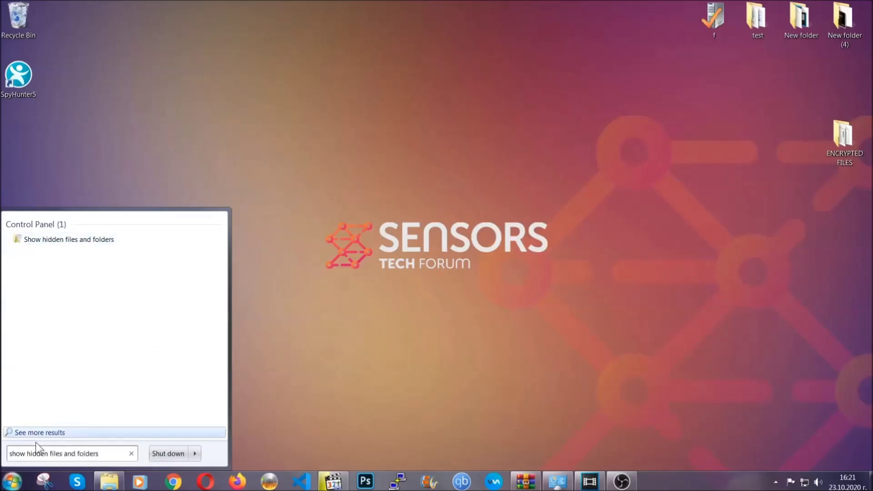
{"action": "left_click", "coordinate": [103, 241]}
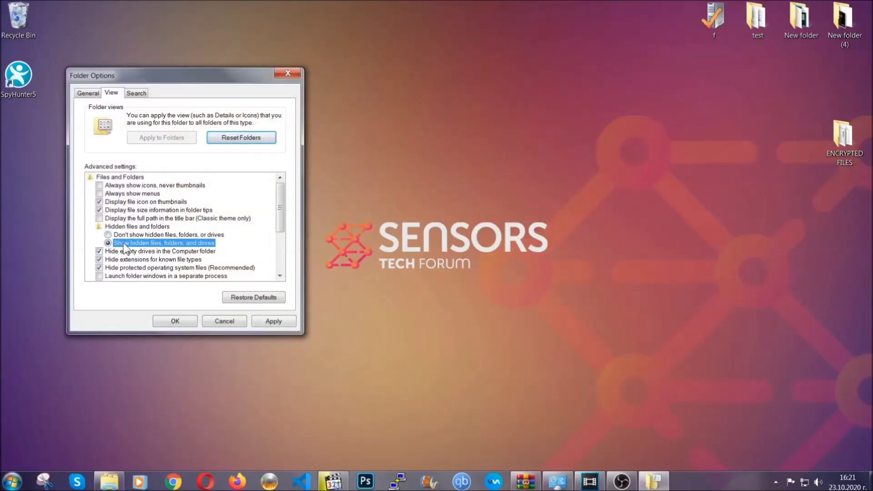
{"action": "left_click", "coordinate": [272, 322]}
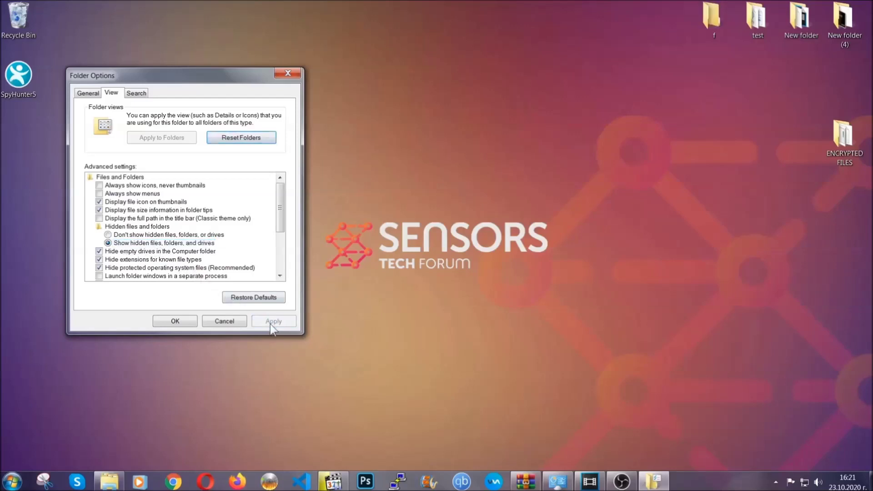
{"action": "left_click", "coordinate": [173, 321]}
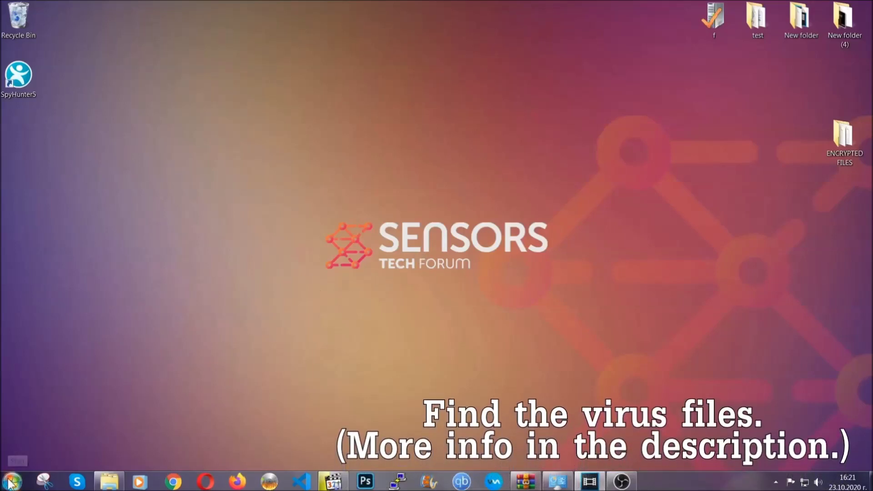
Search the whole Computer for 'fileextension:exe Example Vir'
{"action": "key", "text": "super"}
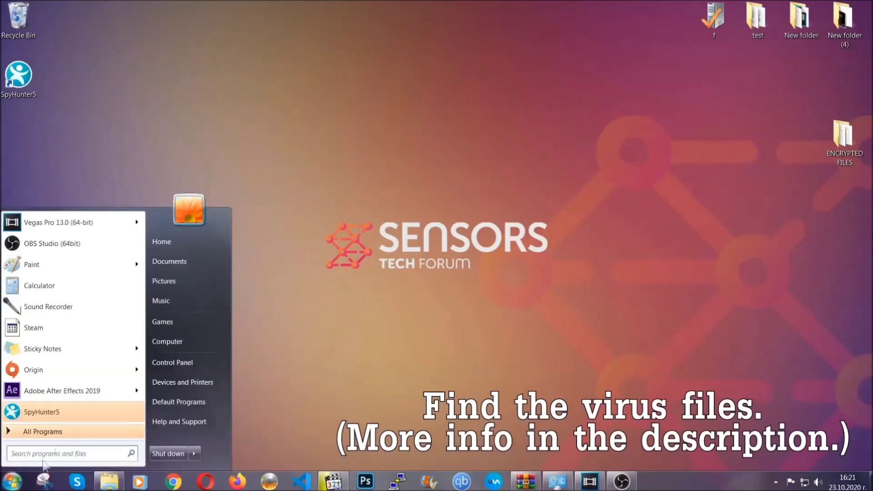
{"action": "left_click", "coordinate": [180, 340]}
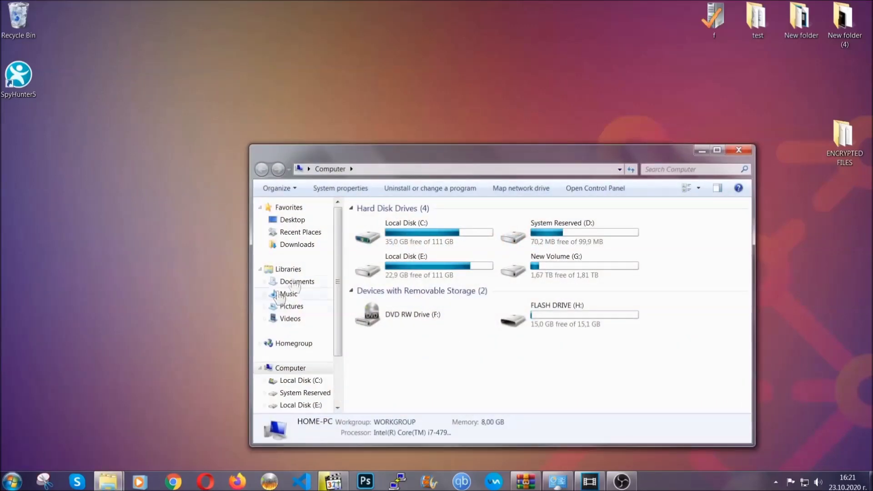
{"action": "left_click_drag", "start_coordinate": [474, 160], "coordinate": [417, 121]}
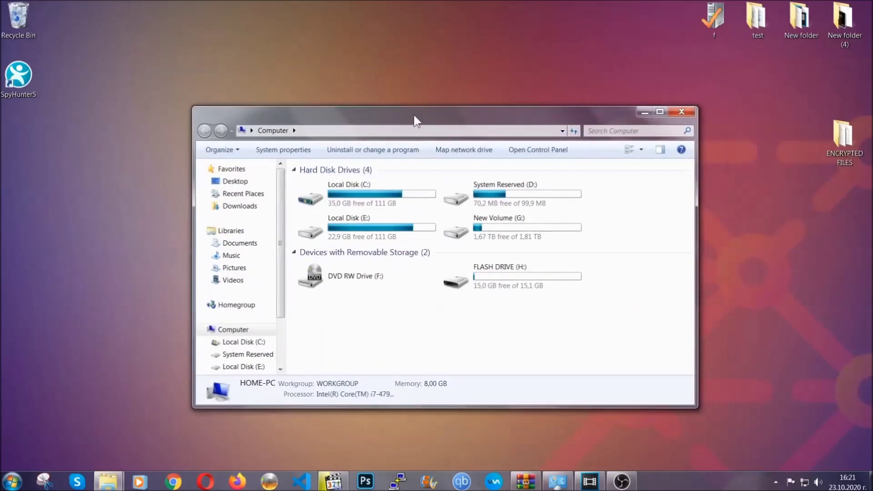
{"action": "left_click", "coordinate": [593, 131]}
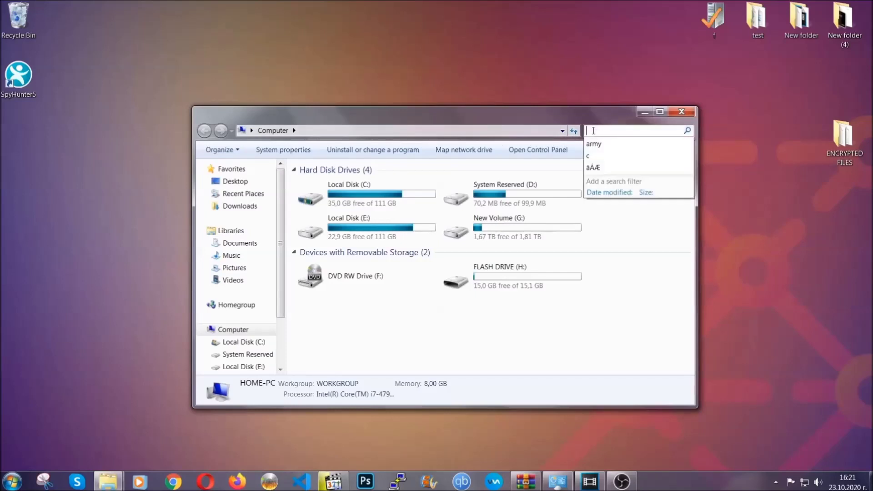
{"action": "type", "text": "file"}
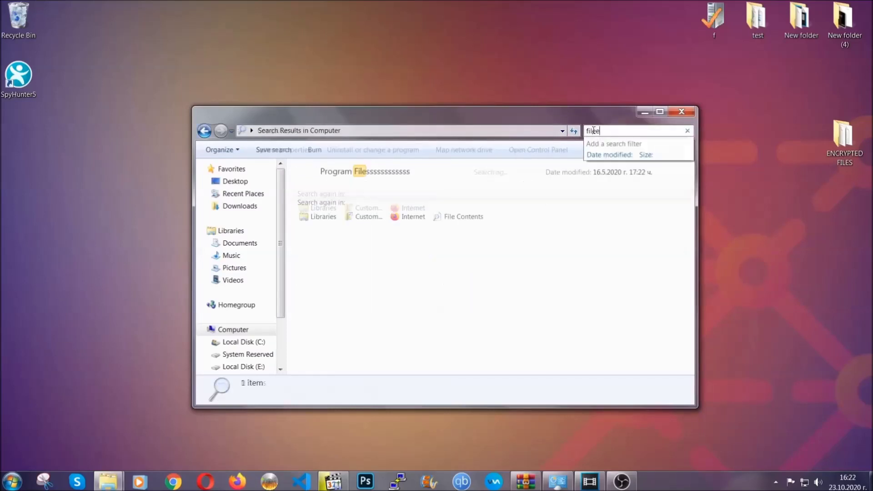
{"action": "type", "text": "extension:exe "}
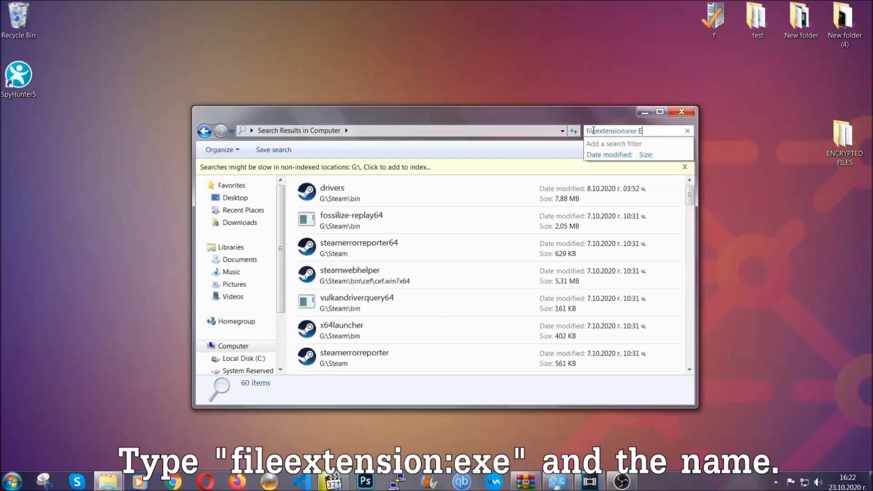
{"action": "type", "text": "Example Virus Name"}
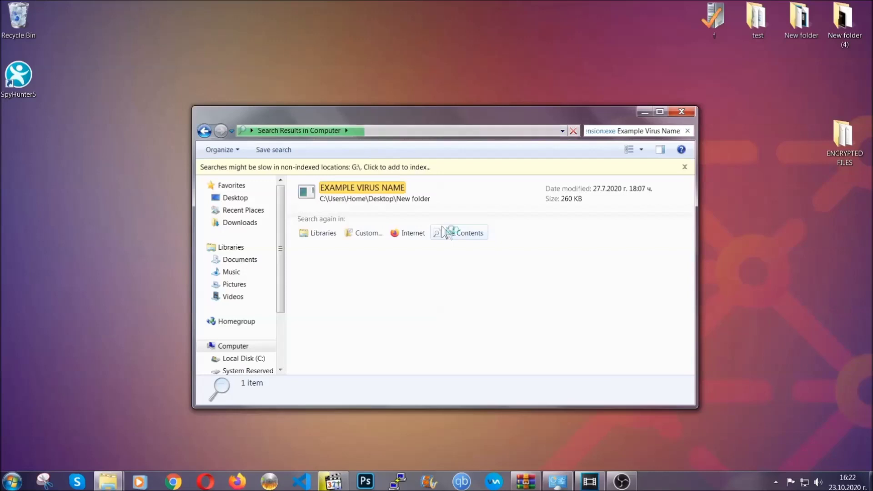
Delete the EXAMPLE VIRUS NAME result to the Recycle Bin and close the search window
{"action": "left_click", "coordinate": [381, 187]}
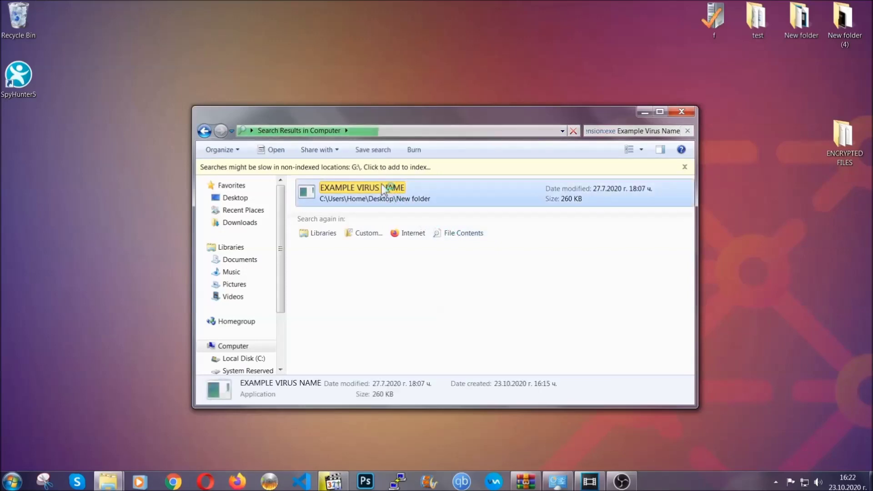
{"action": "right_click", "coordinate": [383, 191]}
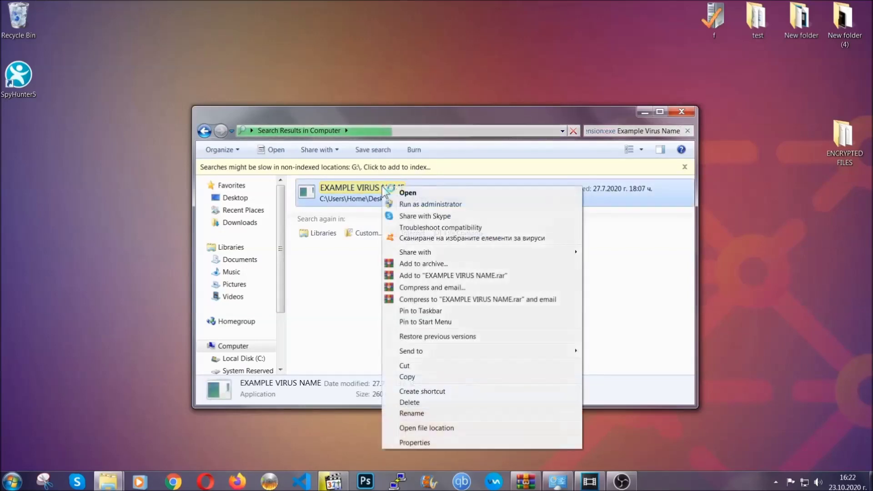
{"action": "left_click", "coordinate": [422, 402]}
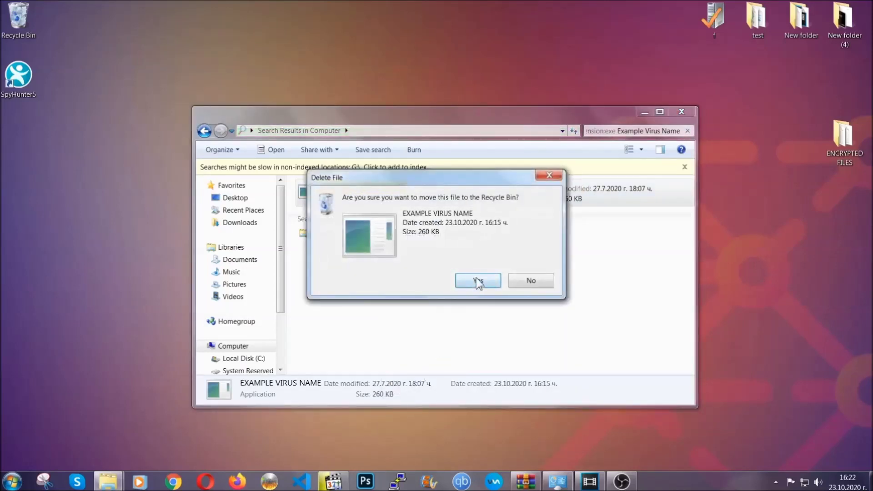
{"action": "left_click", "coordinate": [478, 281]}
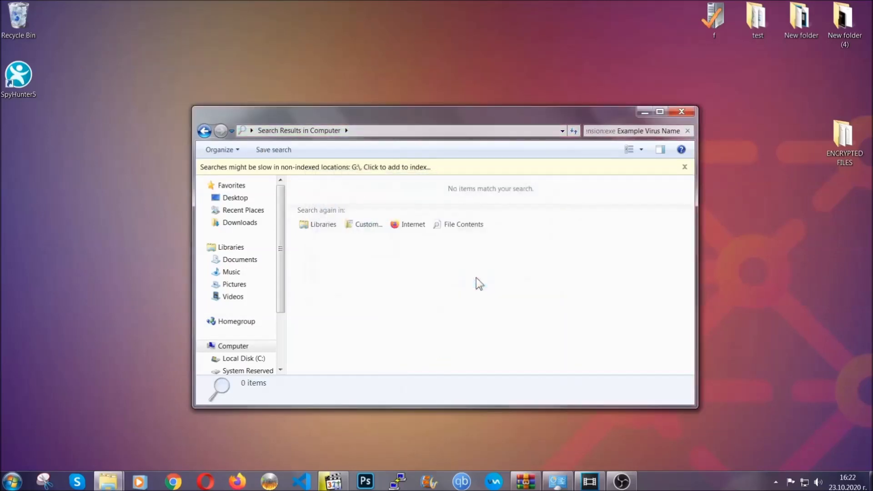
{"action": "left_click", "coordinate": [682, 111]}
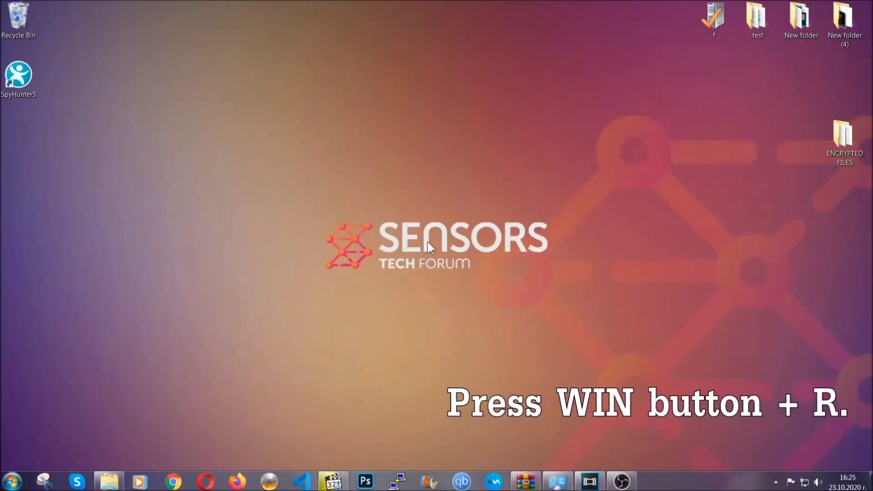
Run REGEDIT from the Win+R box in place of the prefilled cmd
{"action": "key", "text": "super+r"}
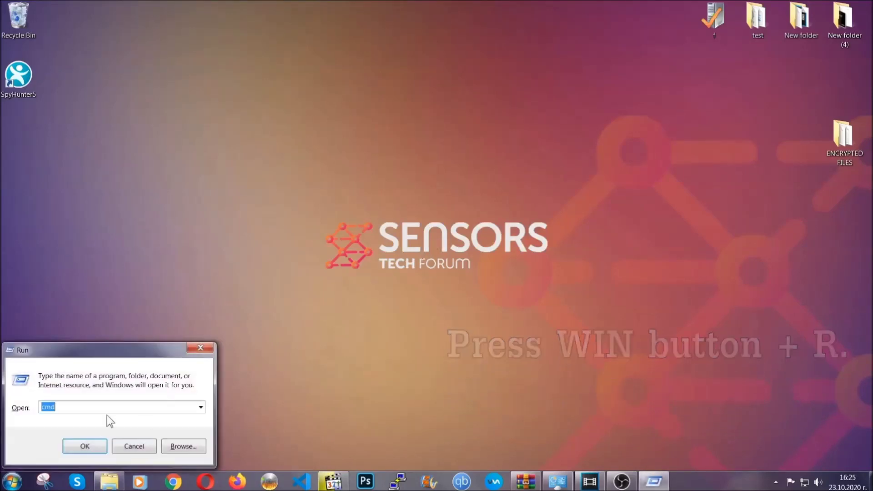
{"action": "left_click", "coordinate": [82, 414]}
{"action": "left_click_drag", "start_coordinate": [82, 414], "coordinate": [11, 411]}
{"action": "type", "text": "REGEDIT"}
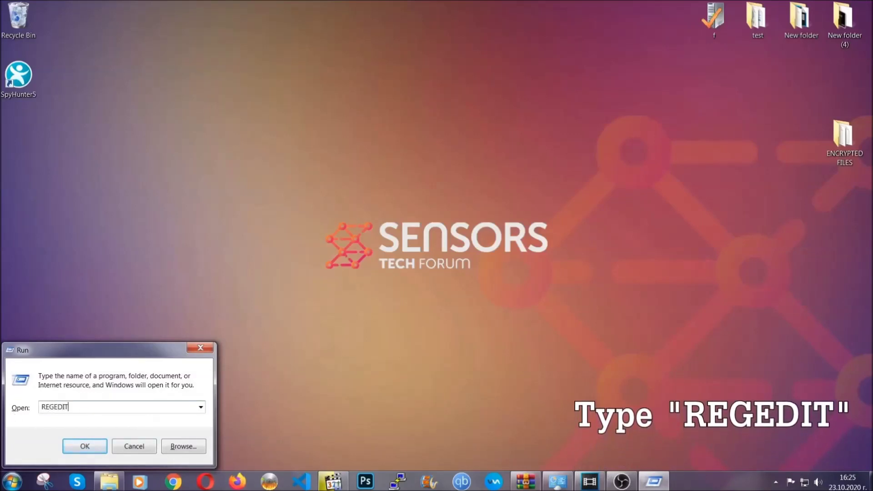
{"action": "left_click", "coordinate": [74, 445]}
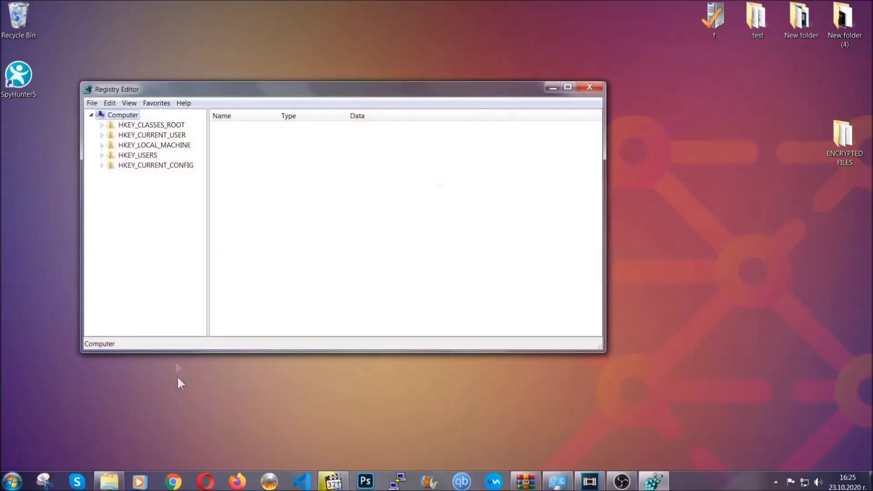
Export the entire registry as BACKUP on the Desktop, then look at the File menu's Import option
{"action": "left_click", "coordinate": [91, 104]}
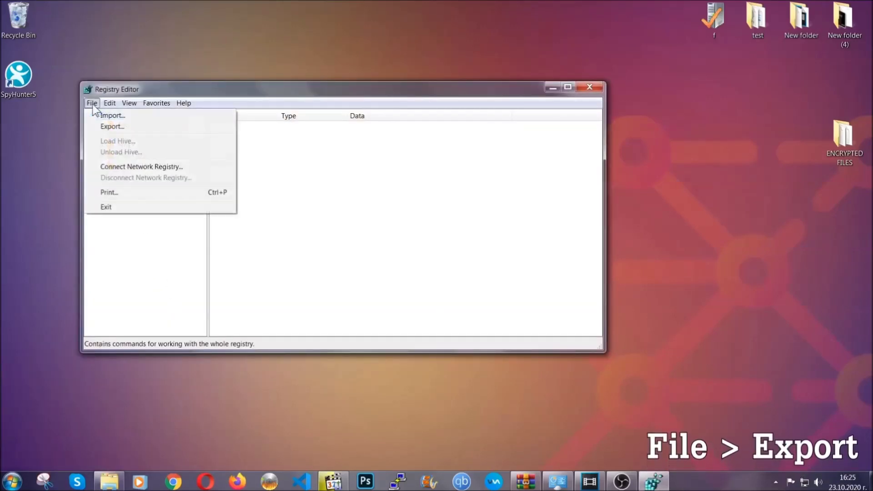
{"action": "left_click", "coordinate": [113, 126]}
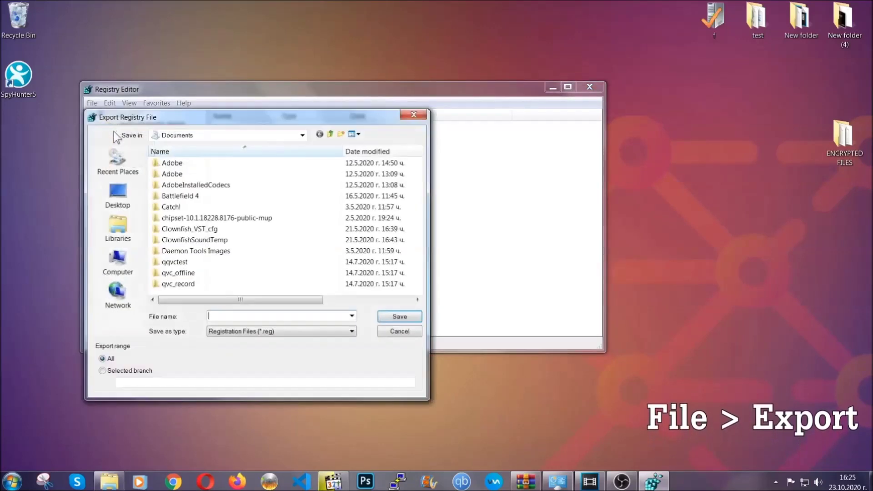
{"action": "left_click", "coordinate": [115, 195]}
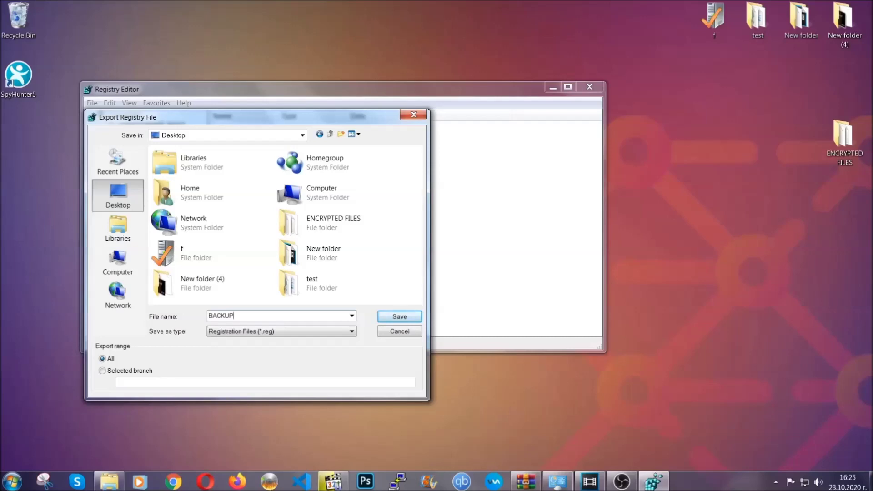
{"action": "left_click", "coordinate": [394, 318]}
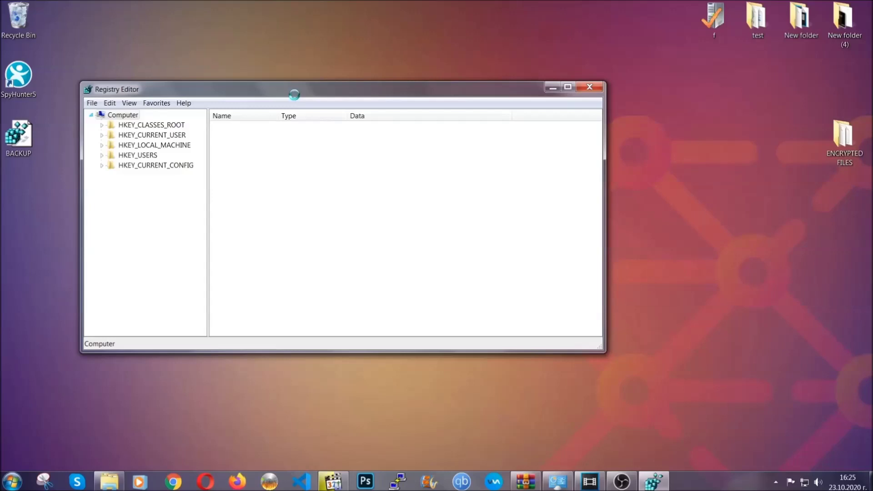
{"action": "left_click_drag", "start_coordinate": [294, 95], "coordinate": [381, 124]}
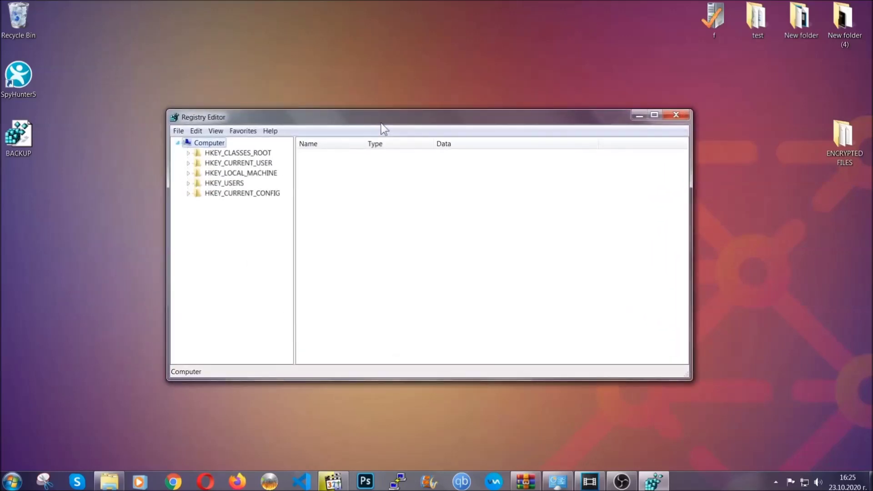
{"action": "left_click", "coordinate": [178, 132]}
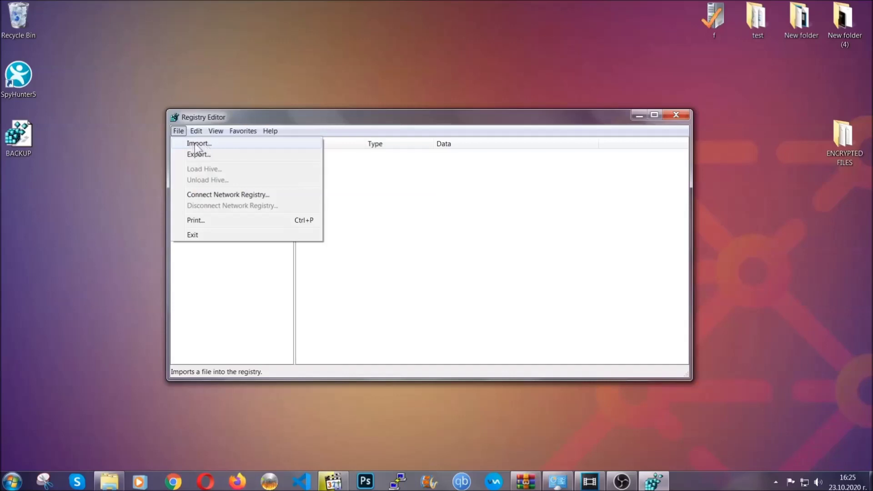
{"action": "left_click", "coordinate": [178, 131]}
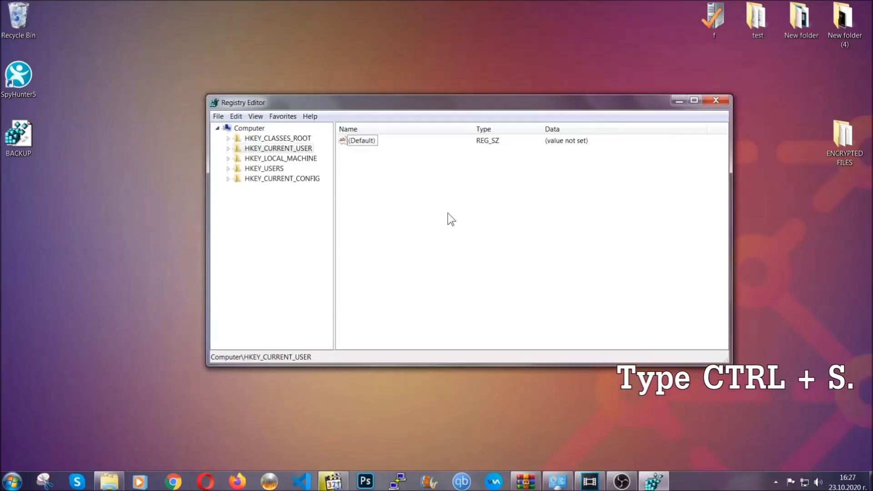
Use Find (Ctrl+F) to jump to the 'RunOnce' registry key
{"action": "key", "text": "ctrl+f"}
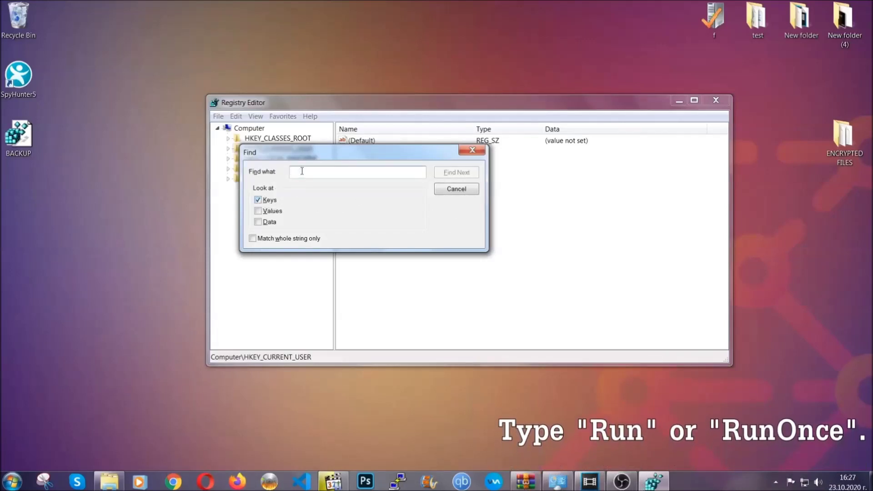
{"action": "type", "text": "RunO"}
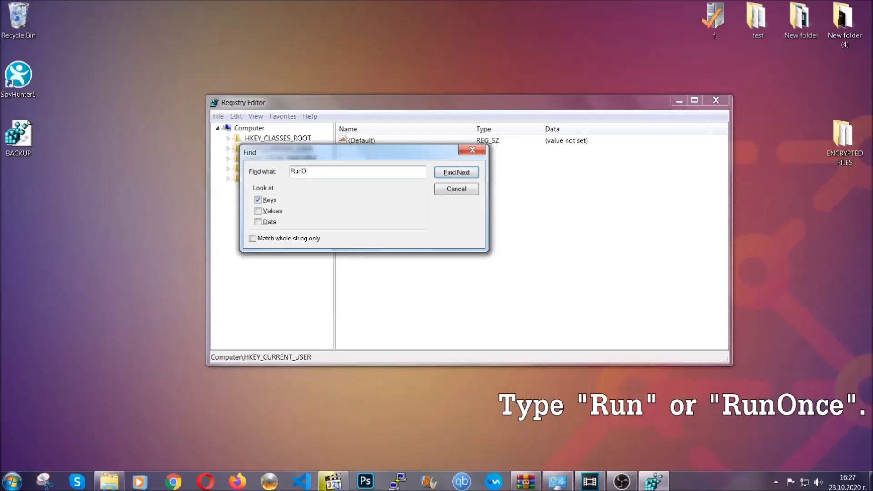
{"action": "type", "text": "nce"}
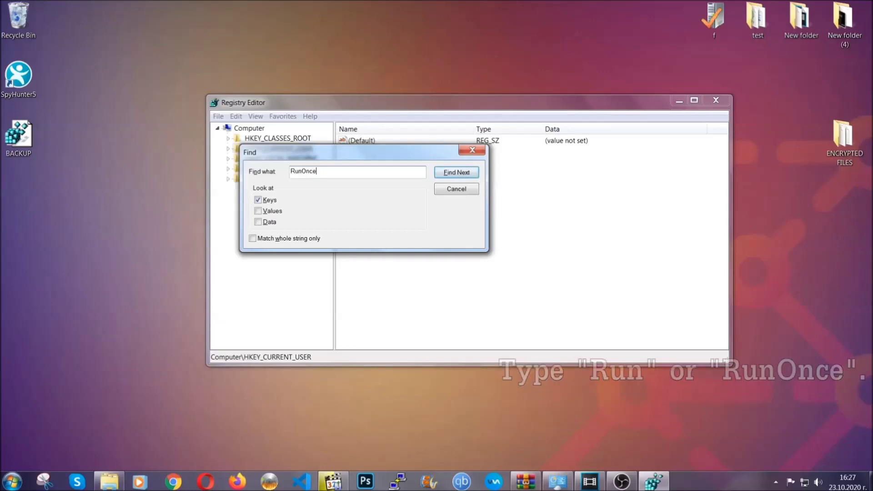
{"action": "left_click", "coordinate": [466, 175]}
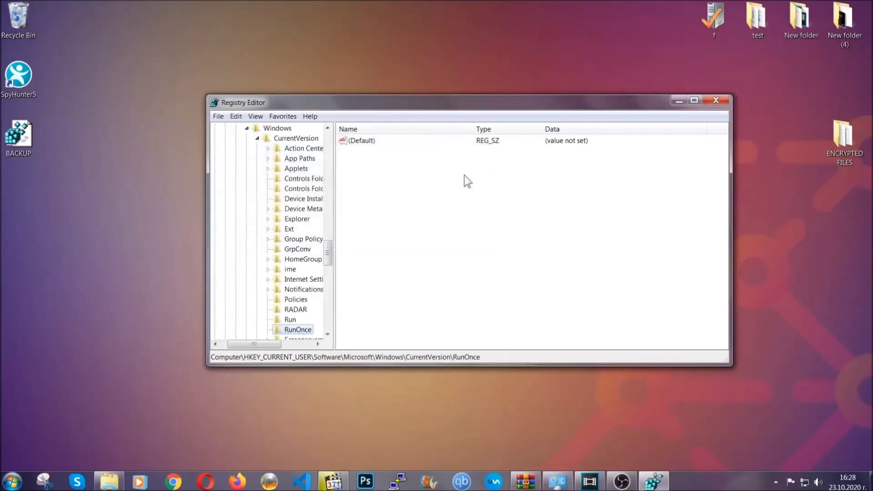
Delete THE VIRUS value from the current user's Run key, confirming with Yes
{"action": "left_click_drag", "start_coordinate": [328, 253], "coordinate": [328, 261]}
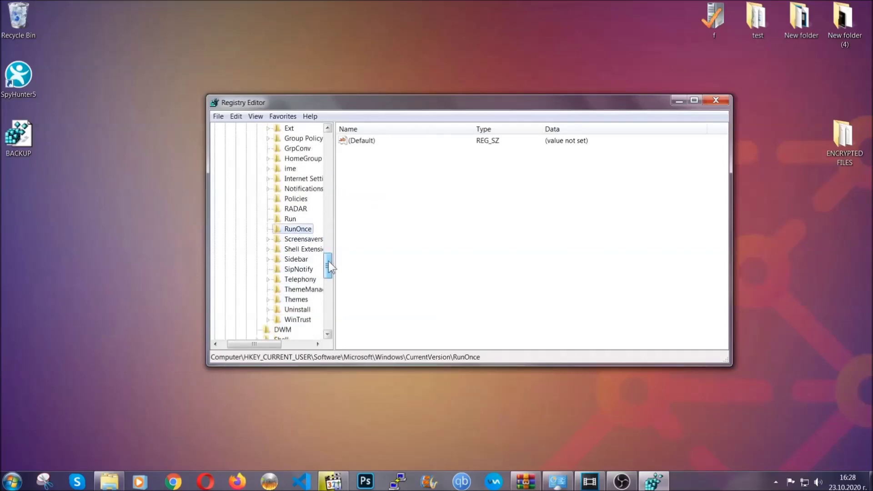
{"action": "left_click", "coordinate": [290, 219]}
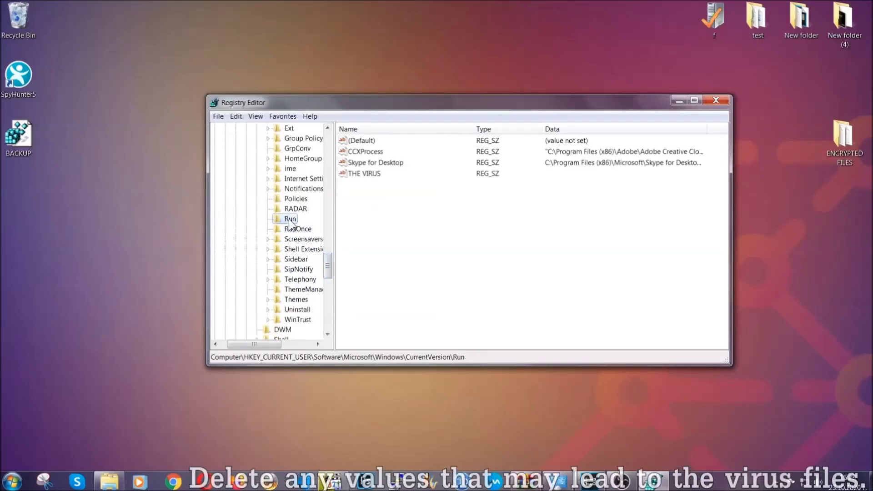
{"action": "left_click", "coordinate": [359, 174]}
{"action": "right_click", "coordinate": [358, 174]}
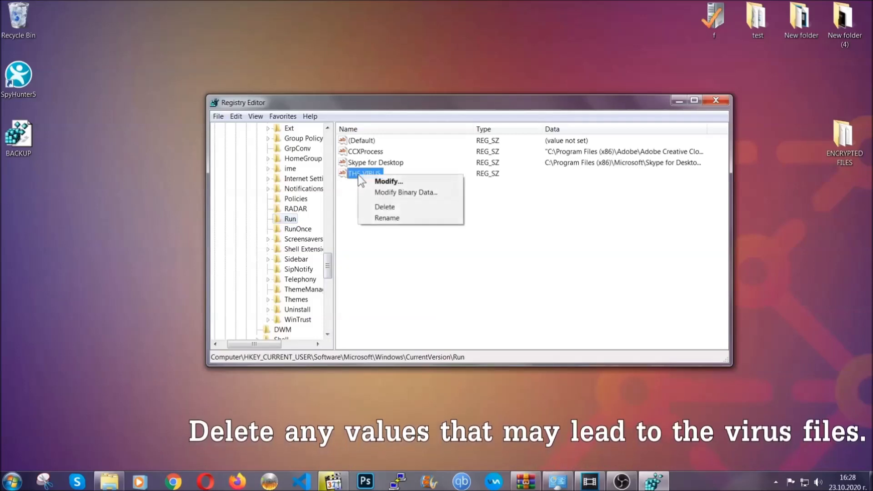
{"action": "left_click", "coordinate": [376, 208]}
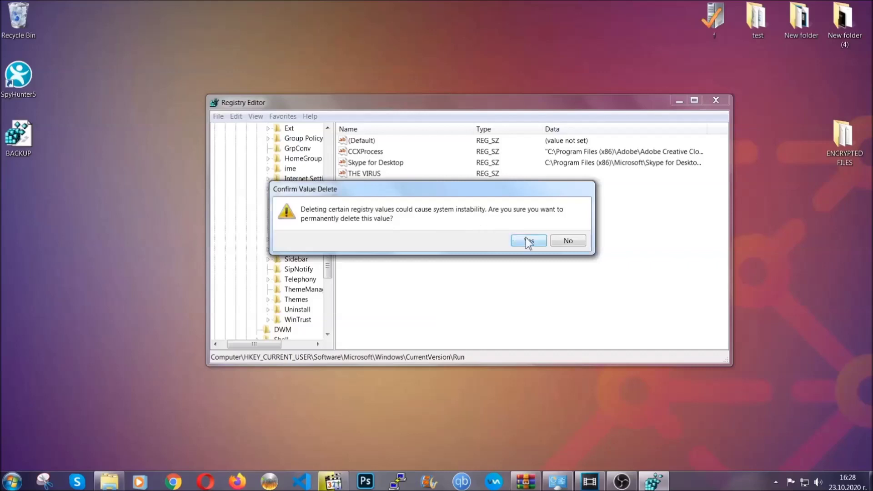
{"action": "left_click", "coordinate": [528, 241]}
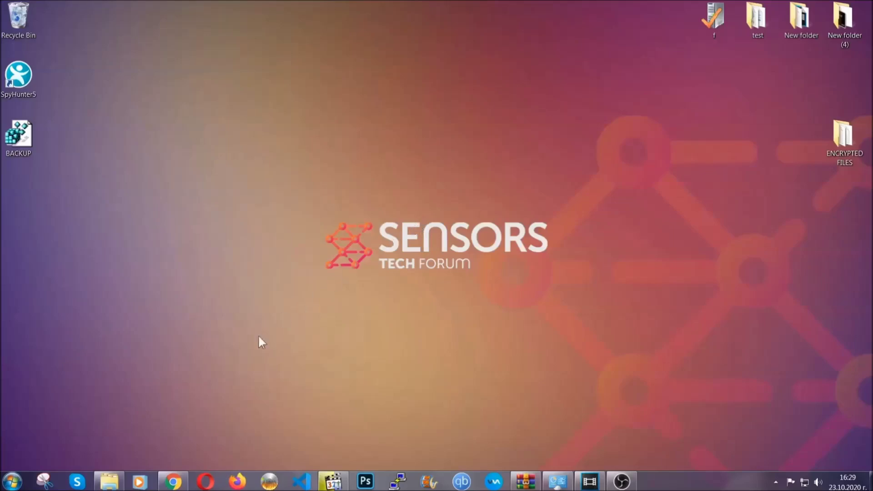
Return to the Chrome recovery article and expand Method 2 – Restore Data via Windows Backup
{"action": "left_click", "coordinate": [173, 483]}
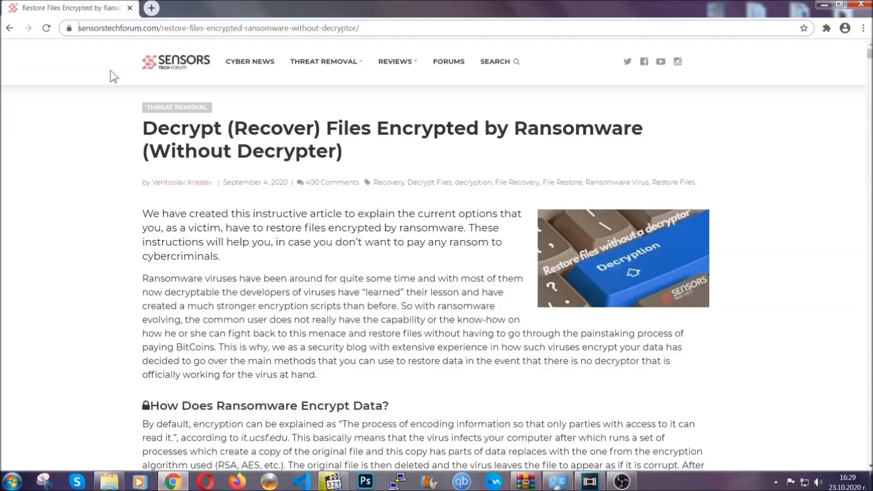
{"action": "left_click_drag", "start_coordinate": [79, 28], "coordinate": [394, 32]}
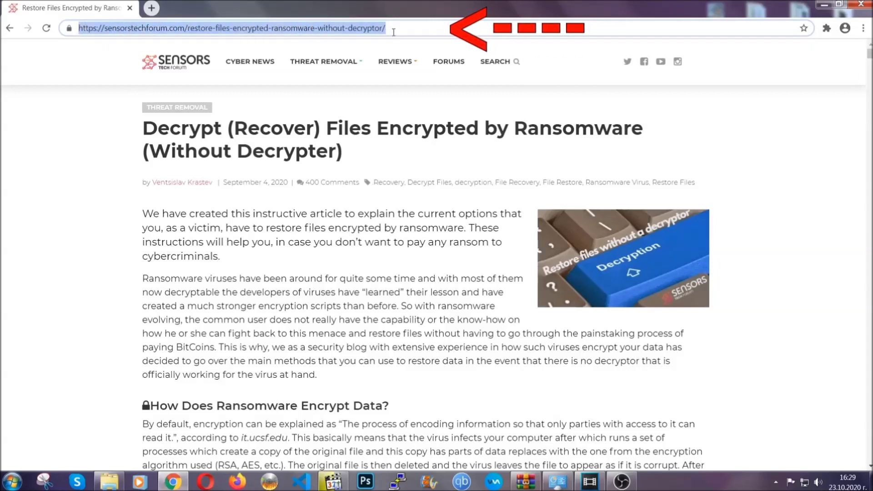
{"action": "mouse_move", "coordinate": [394, 85]}
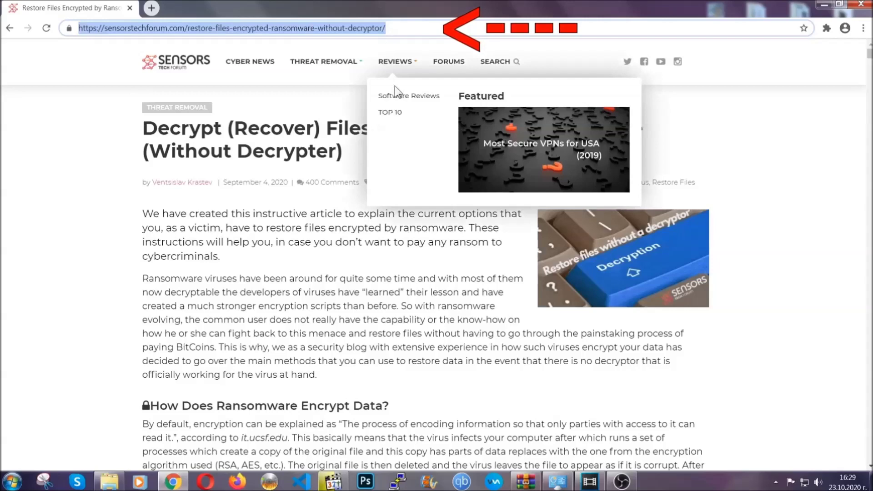
{"action": "scroll", "coordinate": [449, 248], "scroll_direction": "down", "scroll_amount": 5}
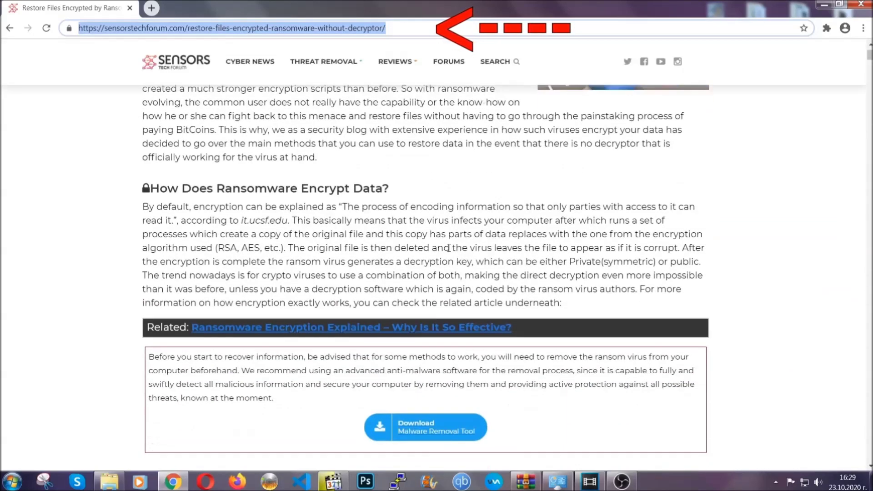
{"action": "scroll", "coordinate": [449, 248], "scroll_direction": "down", "scroll_amount": 6}
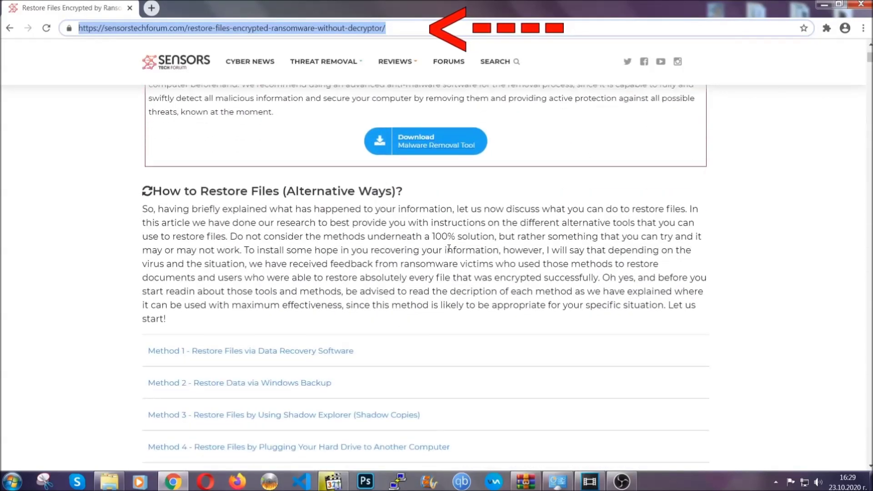
{"action": "scroll", "coordinate": [449, 248], "scroll_direction": "down", "scroll_amount": 1}
{"action": "scroll", "coordinate": [450, 252], "scroll_direction": "down", "scroll_amount": 3}
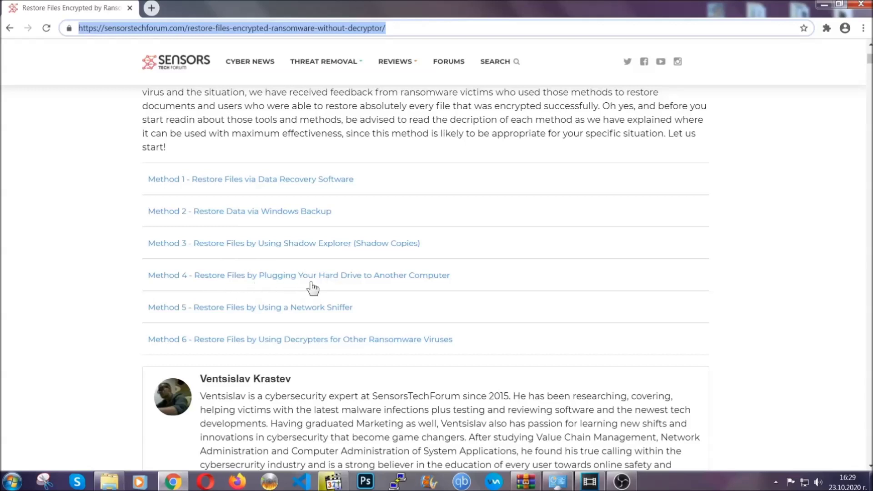
{"action": "left_click", "coordinate": [272, 212]}
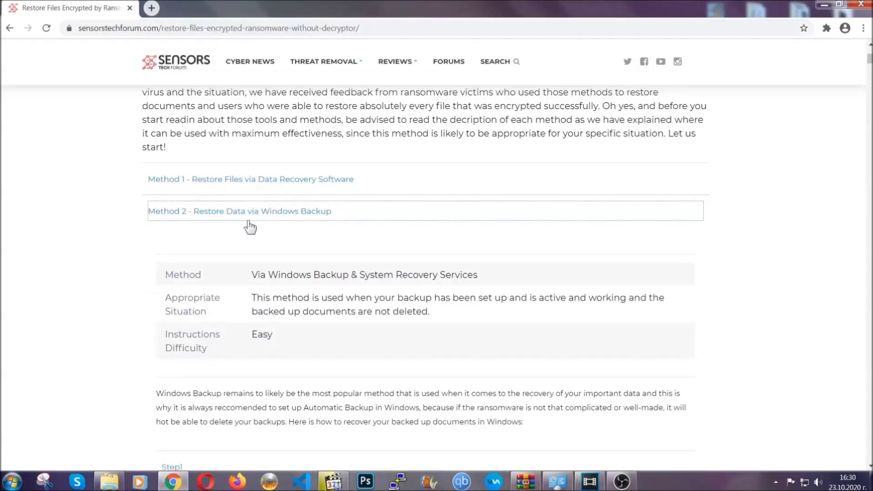
Expand Steps 1, 2 and 3 of the Windows Backup instructions under Method 2
{"action": "left_click_drag", "start_coordinate": [260, 260], "coordinate": [307, 340]}
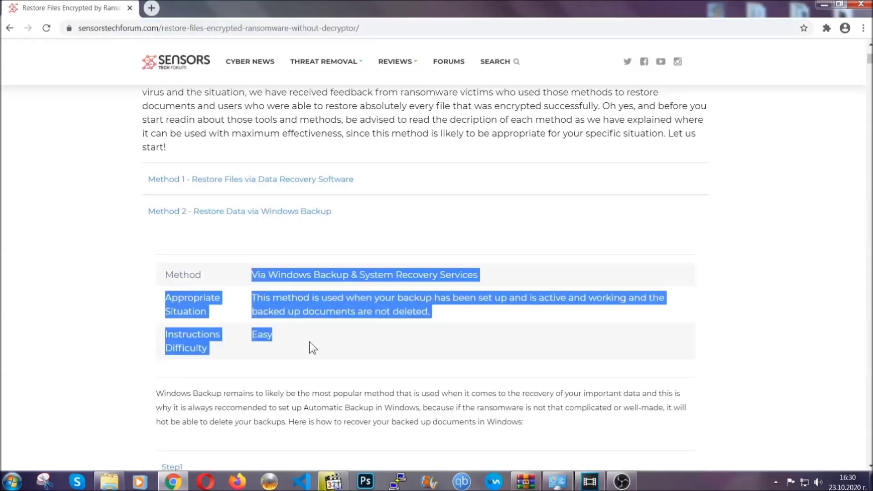
{"action": "left_click", "coordinate": [309, 342]}
{"action": "scroll", "coordinate": [312, 339], "scroll_direction": "down", "scroll_amount": 3}
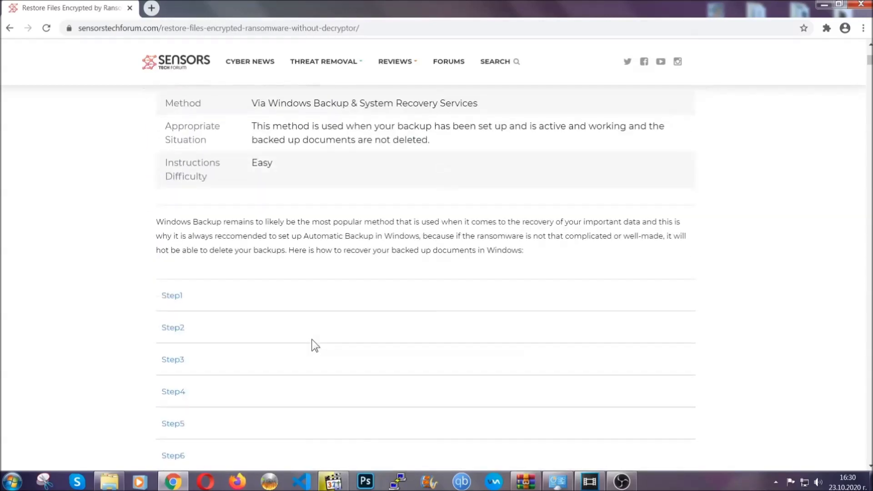
{"action": "scroll", "coordinate": [312, 339], "scroll_direction": "down", "scroll_amount": 1}
{"action": "left_click", "coordinate": [179, 239]}
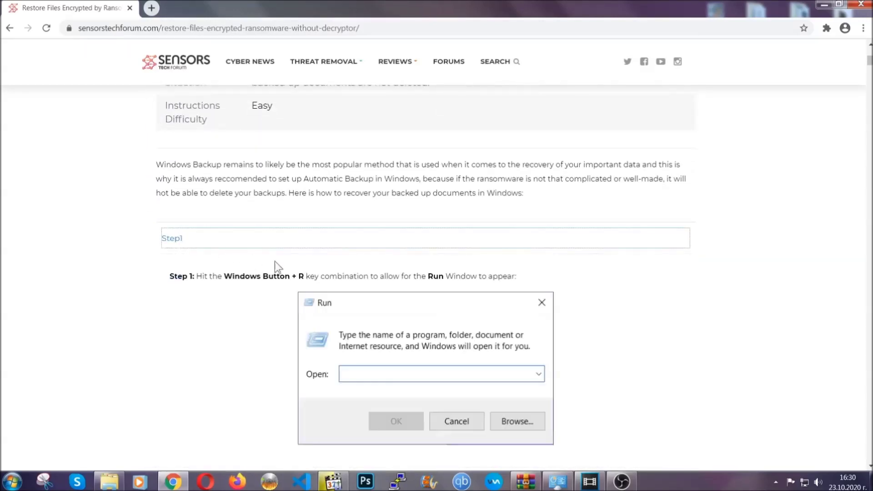
{"action": "scroll", "coordinate": [409, 283], "scroll_direction": "down", "scroll_amount": 4}
{"action": "left_click", "coordinate": [205, 285]}
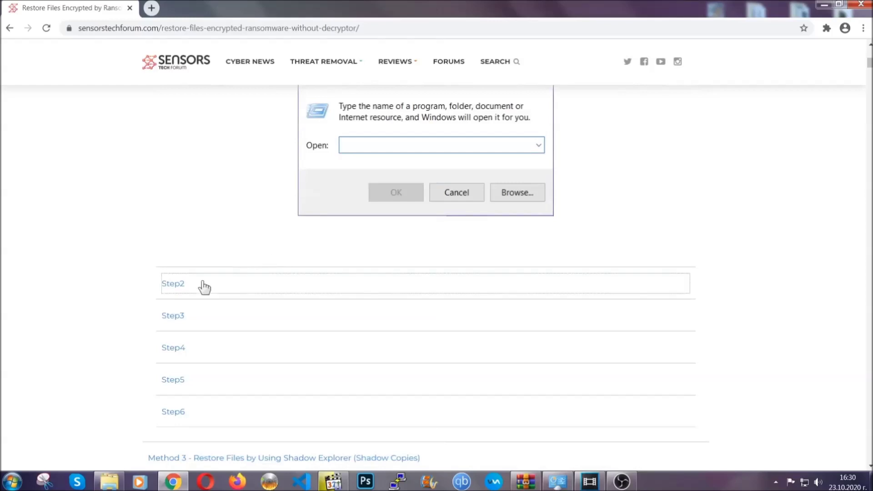
{"action": "scroll", "coordinate": [392, 288], "scroll_direction": "down", "scroll_amount": 4}
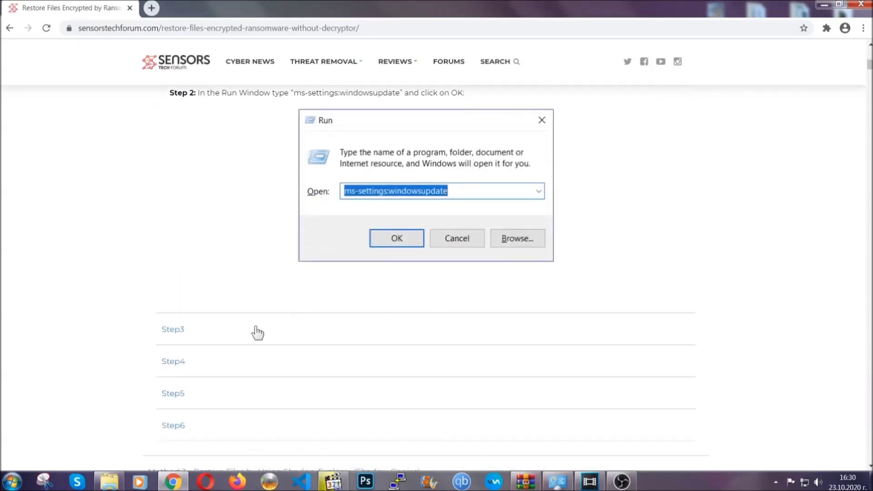
{"action": "left_click", "coordinate": [257, 333]}
Skim the expanded steps, then minimize Chrome to show the desktop
{"action": "scroll", "coordinate": [386, 312], "scroll_direction": "down", "scroll_amount": 3}
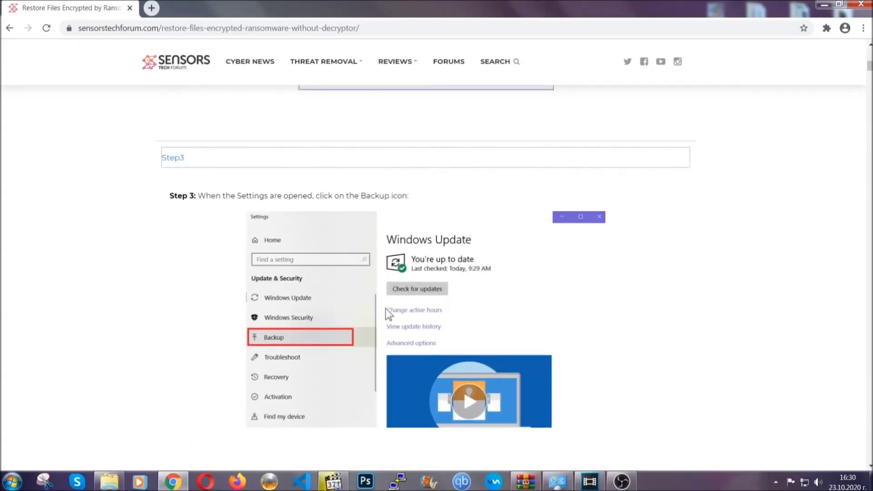
{"action": "scroll", "coordinate": [385, 310], "scroll_direction": "down", "scroll_amount": 5}
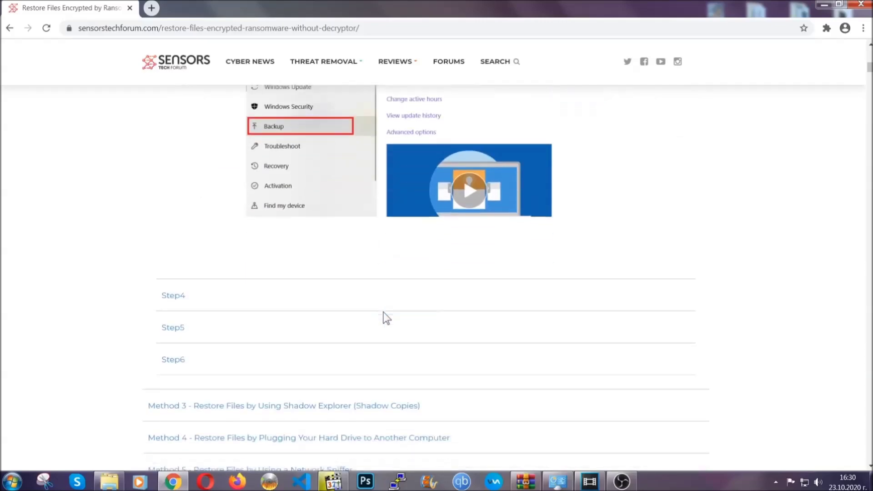
{"action": "scroll", "coordinate": [383, 312], "scroll_direction": "down", "scroll_amount": 8}
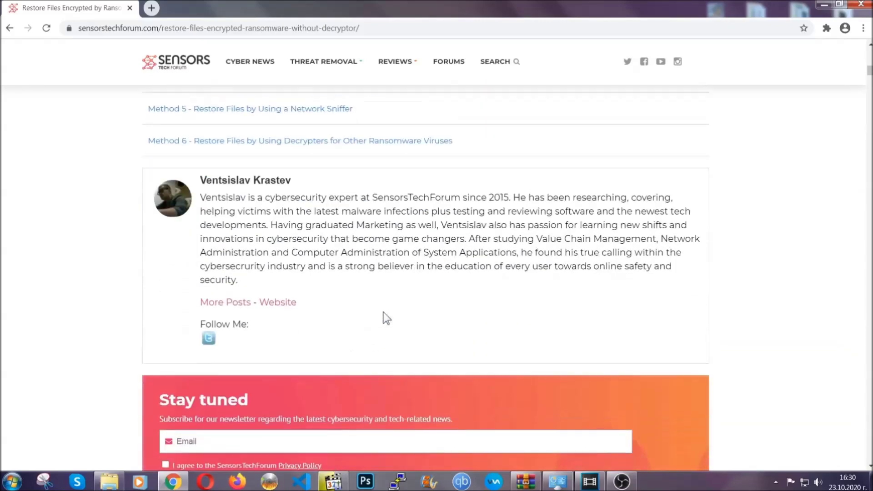
{"action": "scroll", "coordinate": [383, 312], "scroll_direction": "up", "scroll_amount": 20}
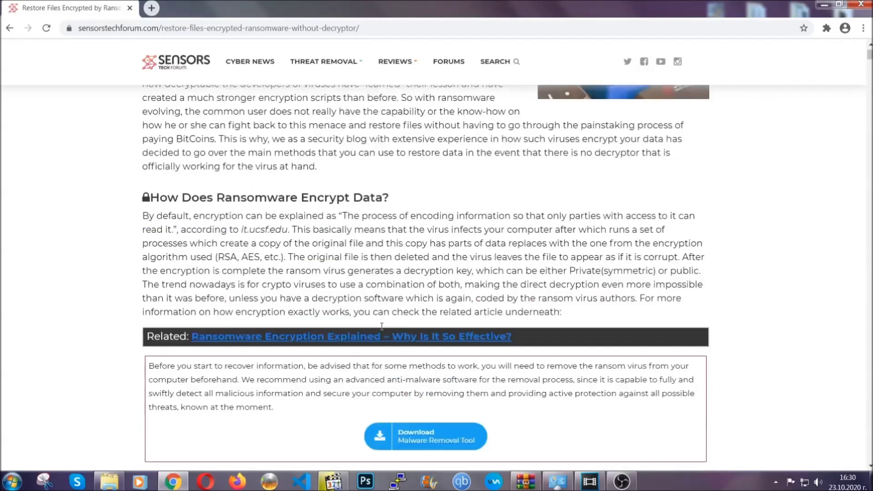
{"action": "scroll", "coordinate": [382, 326], "scroll_direction": "up", "scroll_amount": 5}
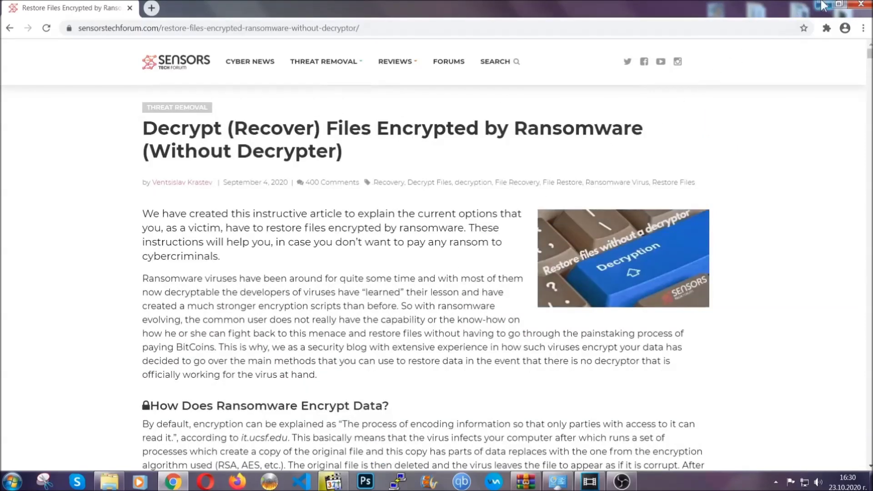
{"action": "left_click", "coordinate": [822, 5]}
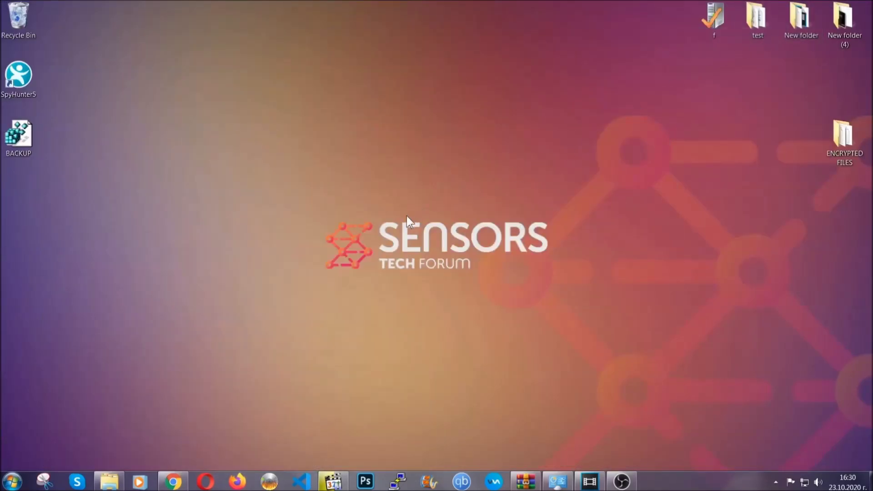